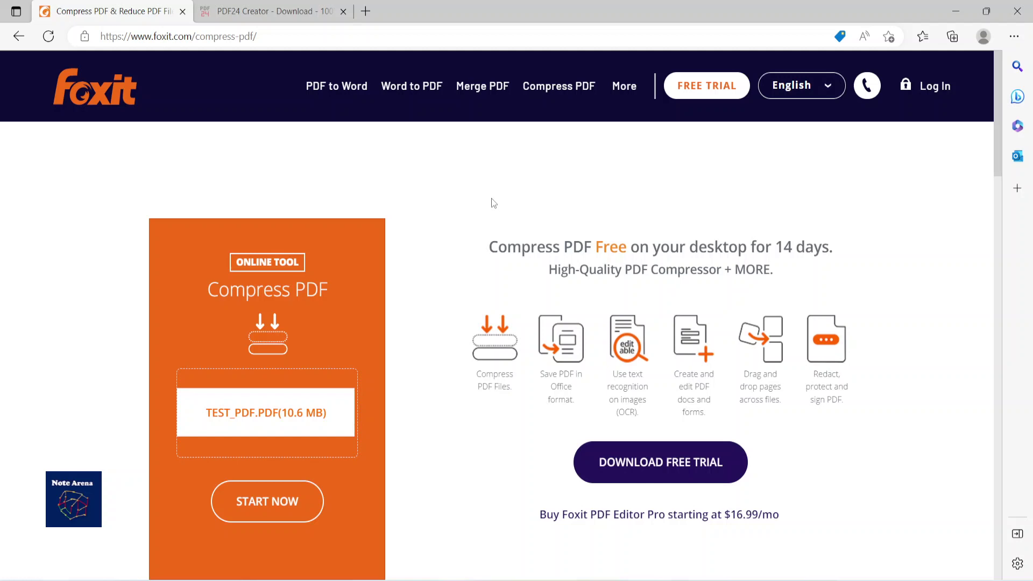
Step: Reload the Foxit Compress PDF page to clear the previous upload
{"action": "left_click", "coordinate": [447, 42]}
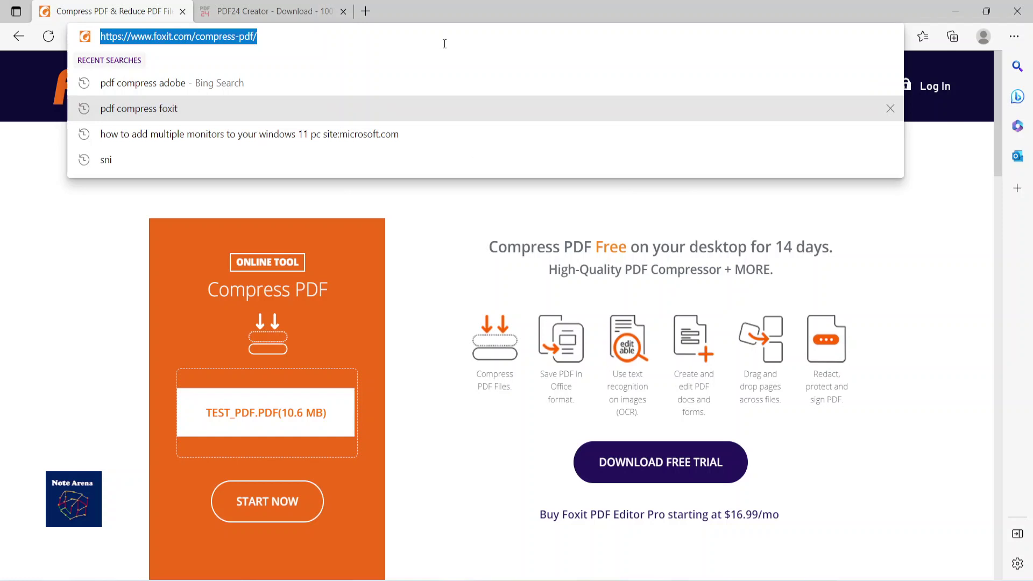
{"action": "left_click", "coordinate": [85, 269]}
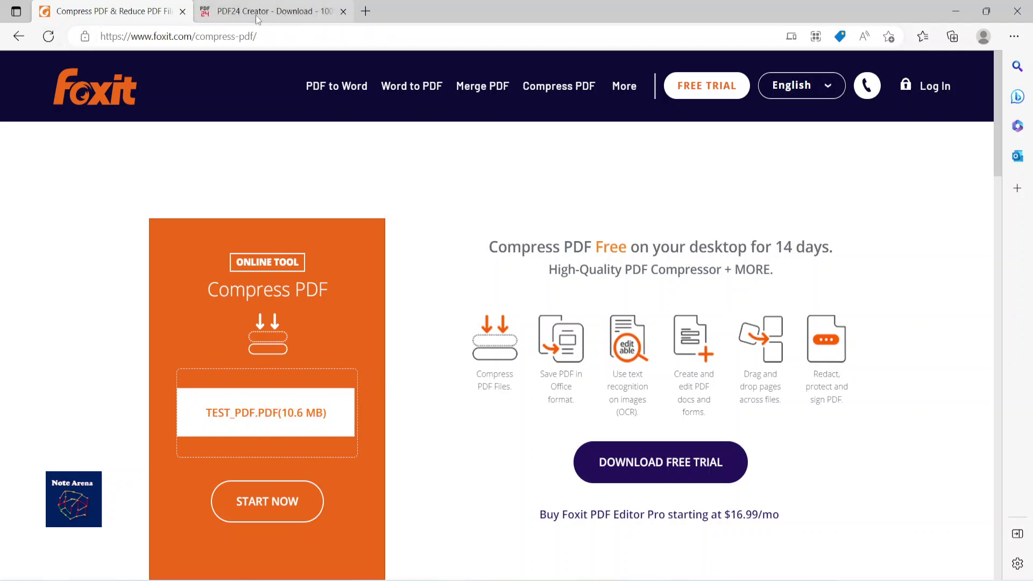
{"action": "left_click", "coordinate": [261, 35]}
{"action": "key", "text": "Return"}
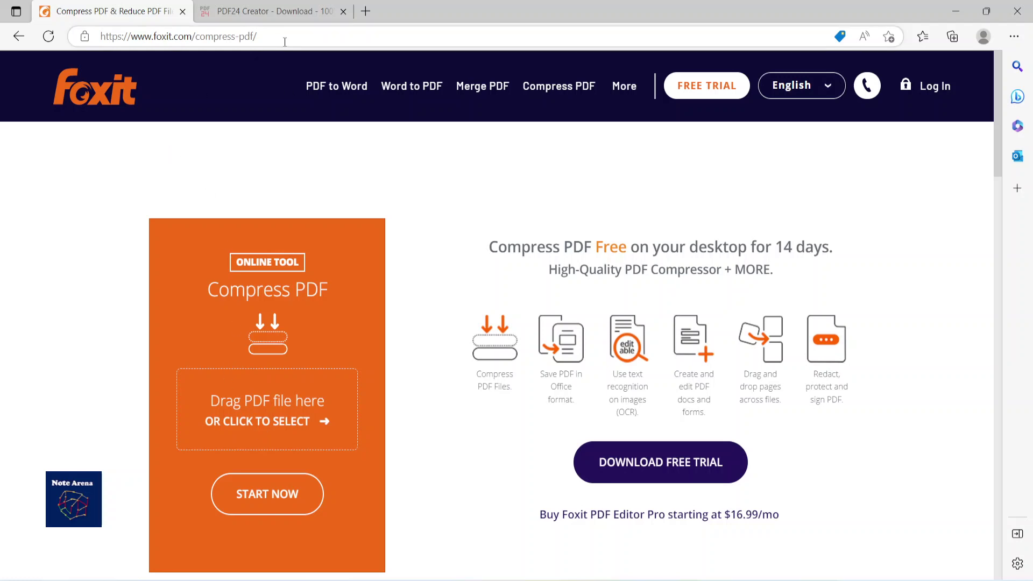
Step: Load Test_PDF.pdf (10.6 MB) from Documents into the online compressor
{"action": "left_click", "coordinate": [285, 429]}
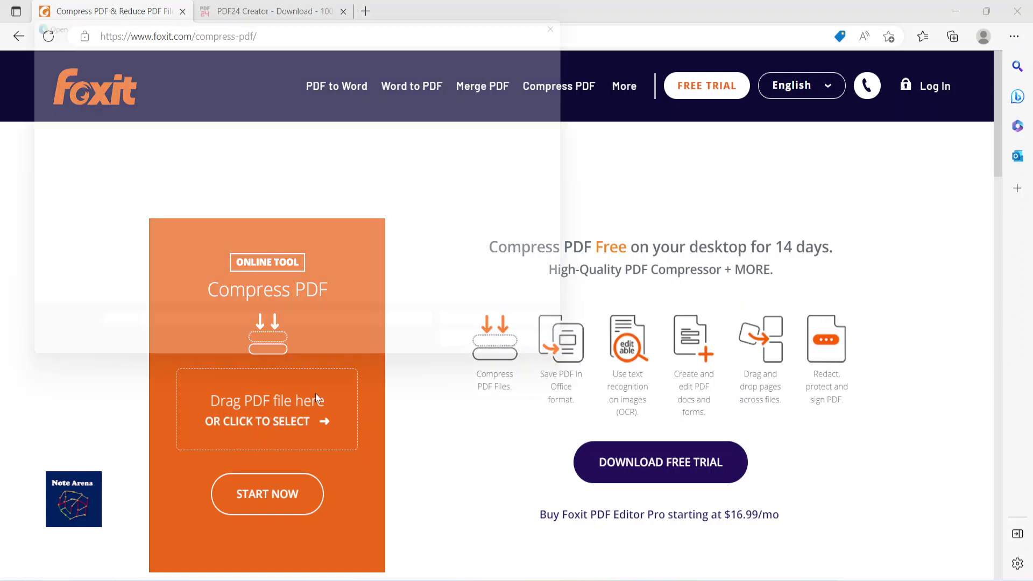
{"action": "scroll", "coordinate": [366, 226], "scroll_direction": "down", "scroll_amount": 2}
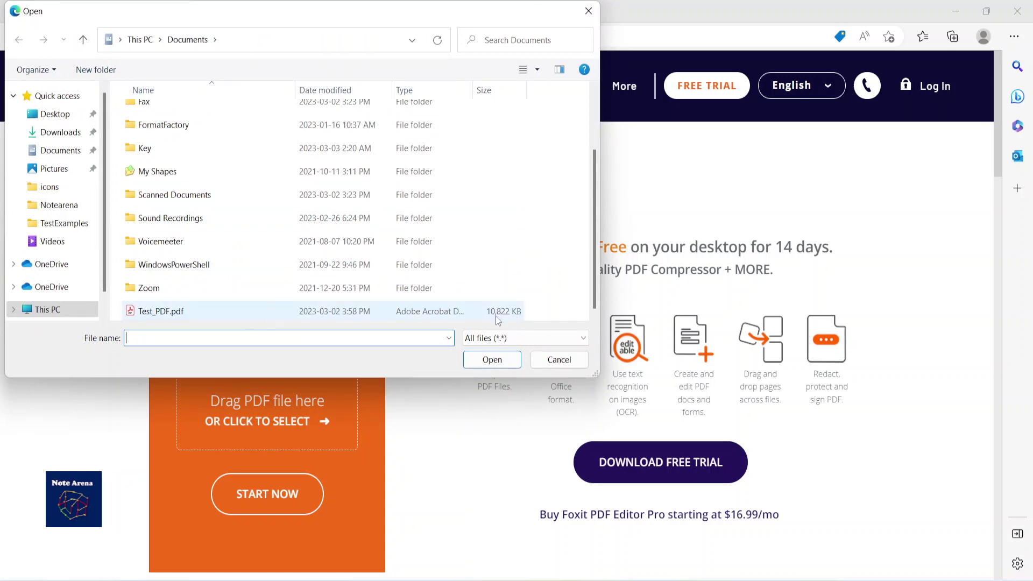
{"action": "left_click", "coordinate": [280, 311]}
{"action": "double_click", "coordinate": [280, 311]}
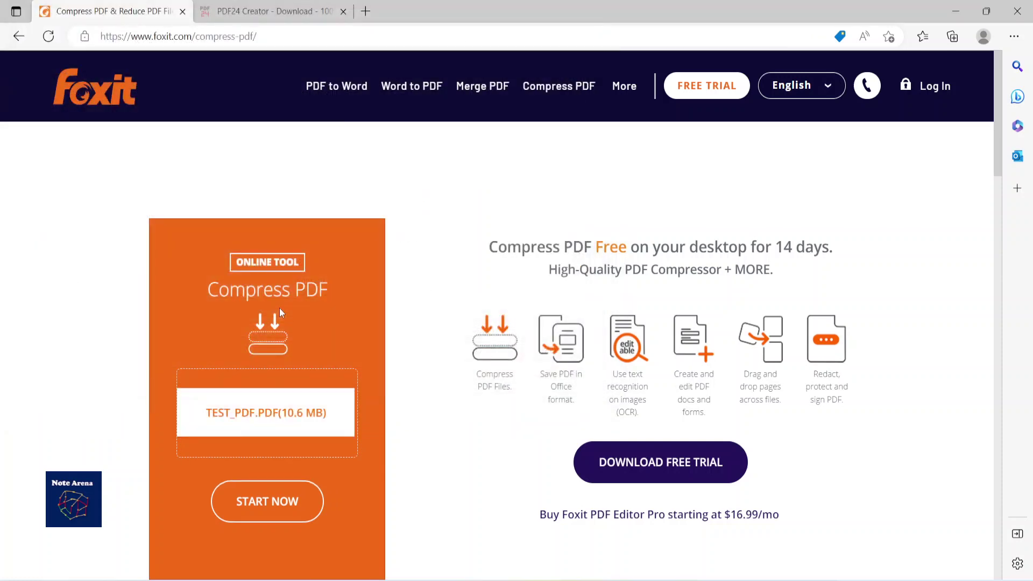
Step: Compress Test_PDF.pdf, download Test_PDF_compressed (1).pdf and show it in the Downloads folder
{"action": "left_click", "coordinate": [281, 507]}
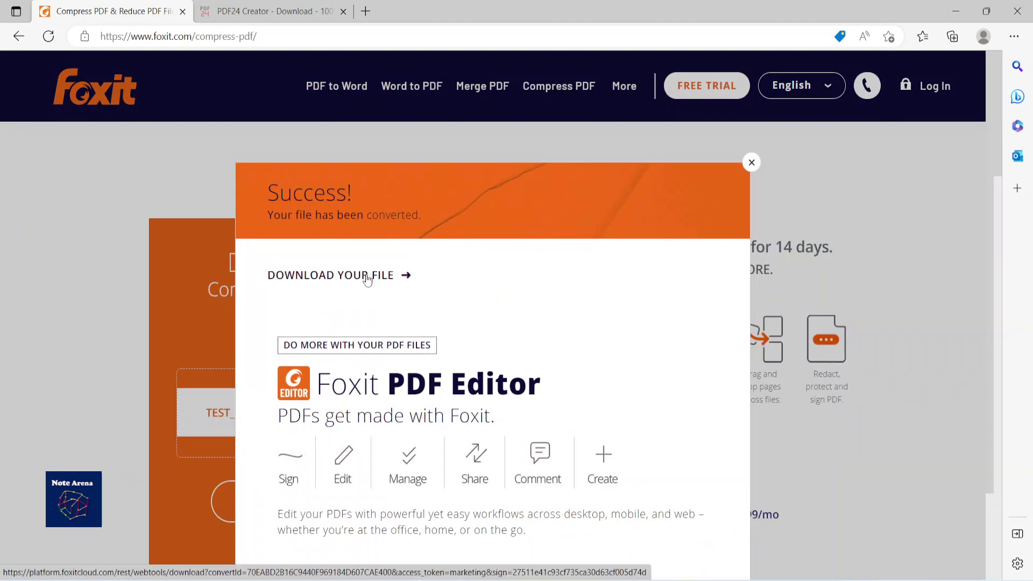
{"action": "left_click", "coordinate": [368, 277]}
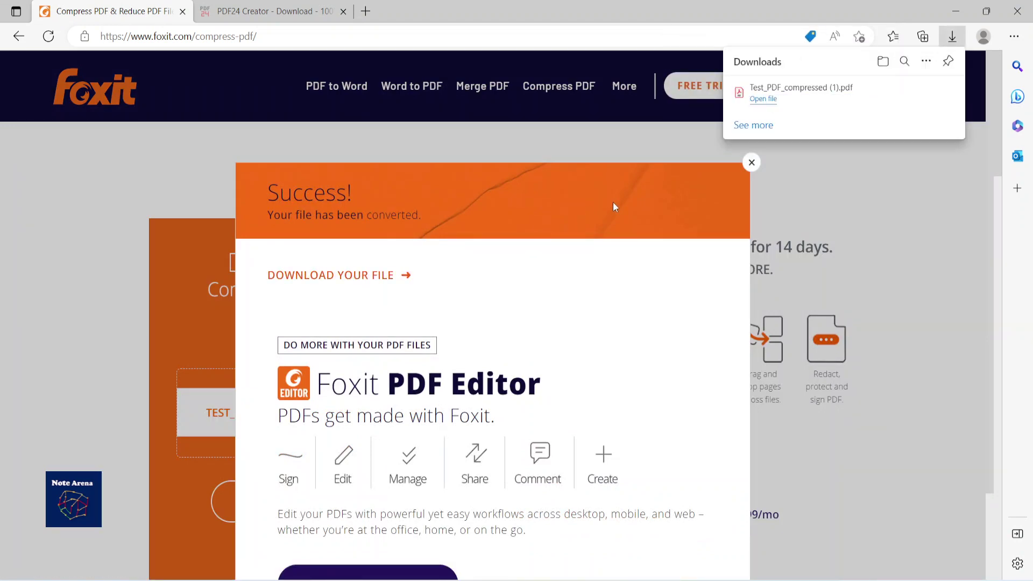
{"action": "mouse_move", "coordinate": [812, 104]}
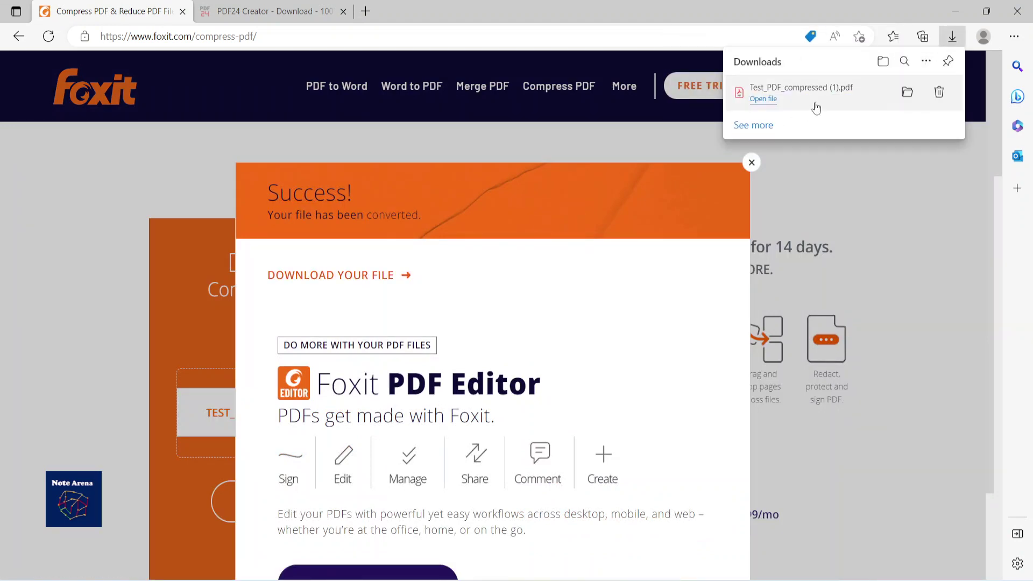
{"action": "left_click", "coordinate": [907, 93]}
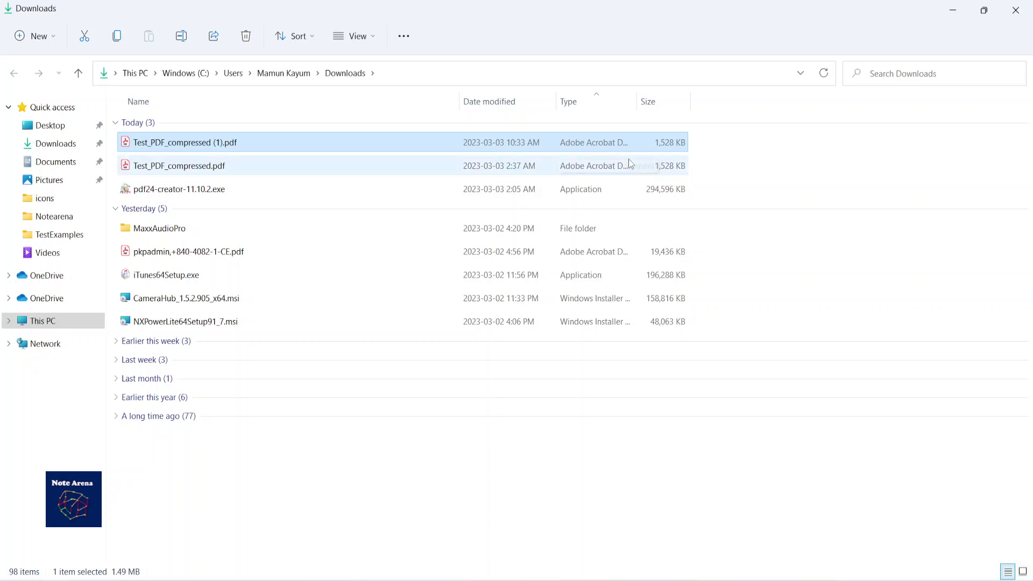
Step: Open Test_PDF_compressed (1).pdf in Acrobat Reader and check its pages and body text
{"action": "double_click", "coordinate": [233, 144]}
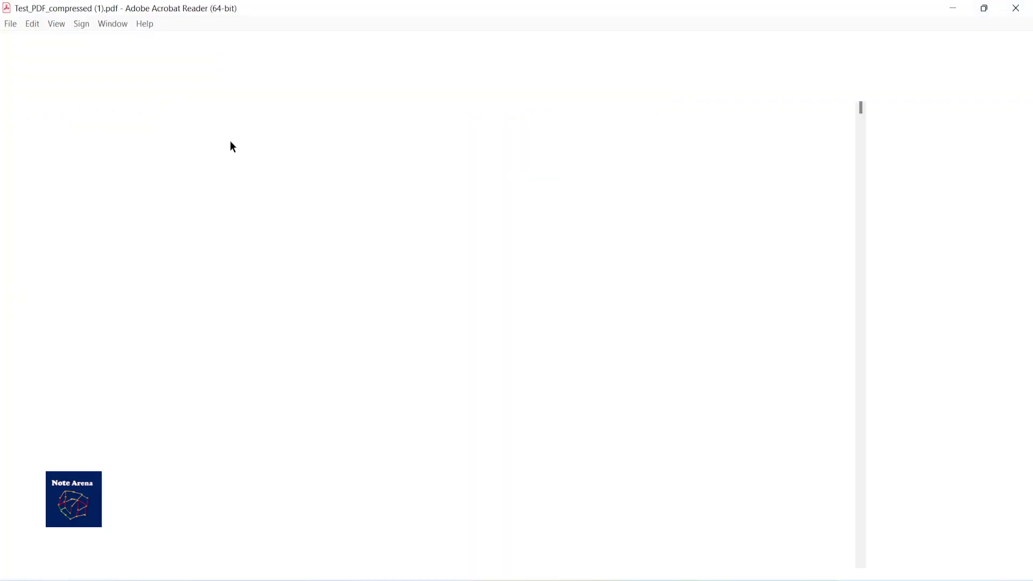
{"action": "left_click_drag", "start_coordinate": [245, 229], "coordinate": [315, 305]}
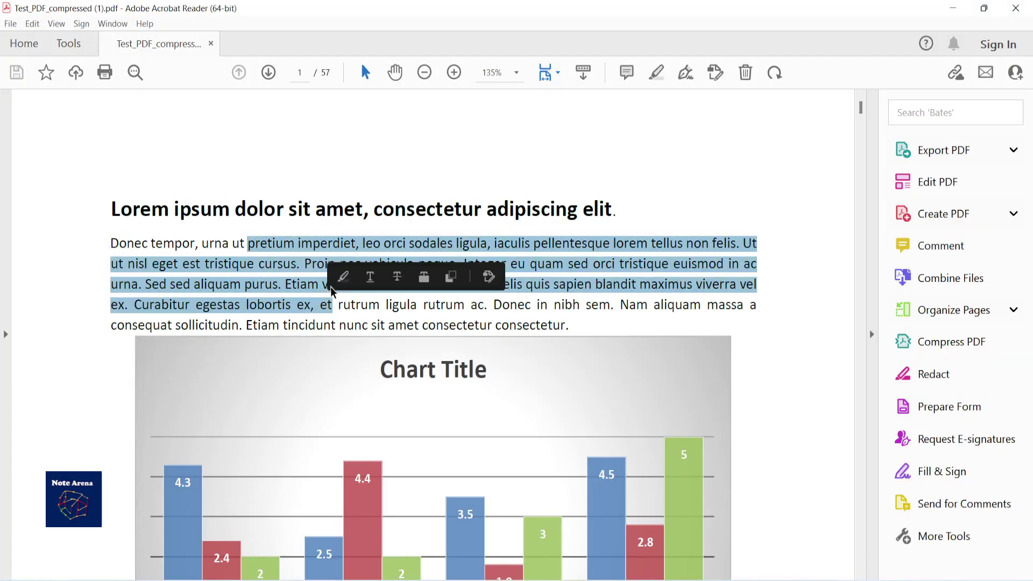
{"action": "scroll", "coordinate": [343, 261], "scroll_direction": "down", "scroll_amount": 5}
{"action": "scroll", "coordinate": [344, 260], "scroll_direction": "down", "scroll_amount": 2}
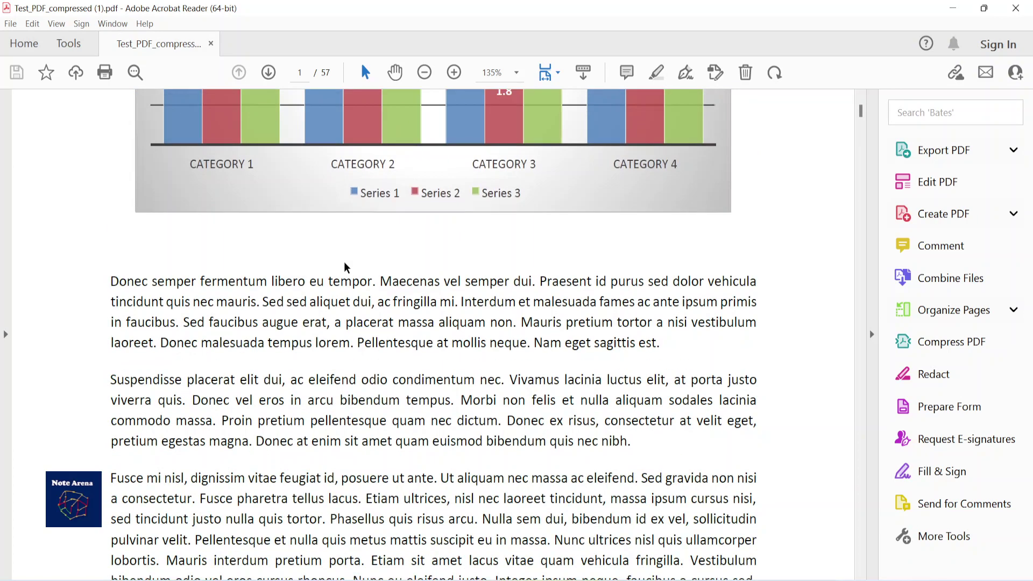
{"action": "left_click_drag", "start_coordinate": [395, 279], "coordinate": [431, 323]}
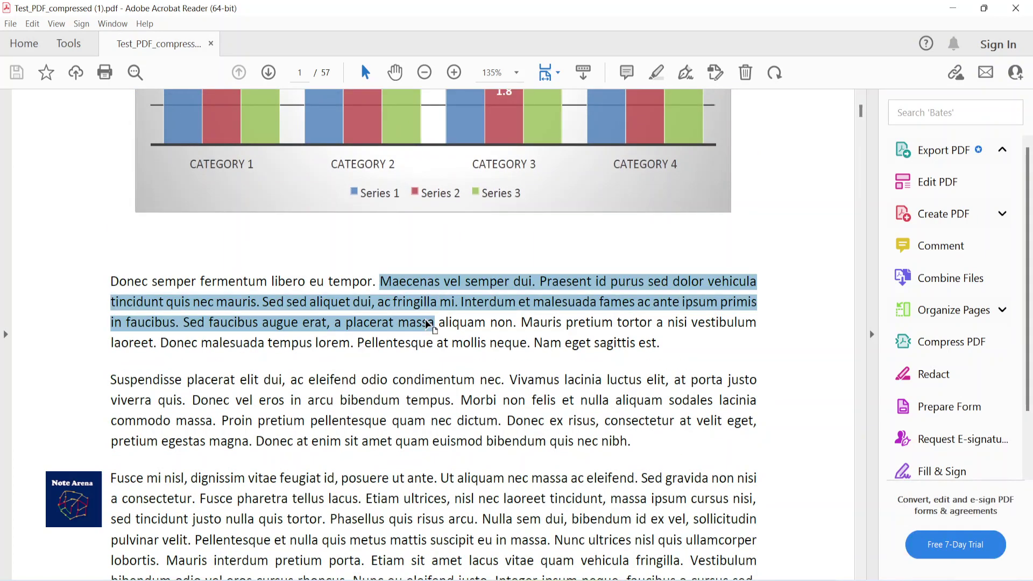
{"action": "left_click", "coordinate": [425, 321]}
Step: Open the original Test_PDF.pdf from Documents for comparison
{"action": "left_click", "coordinate": [952, 8]}
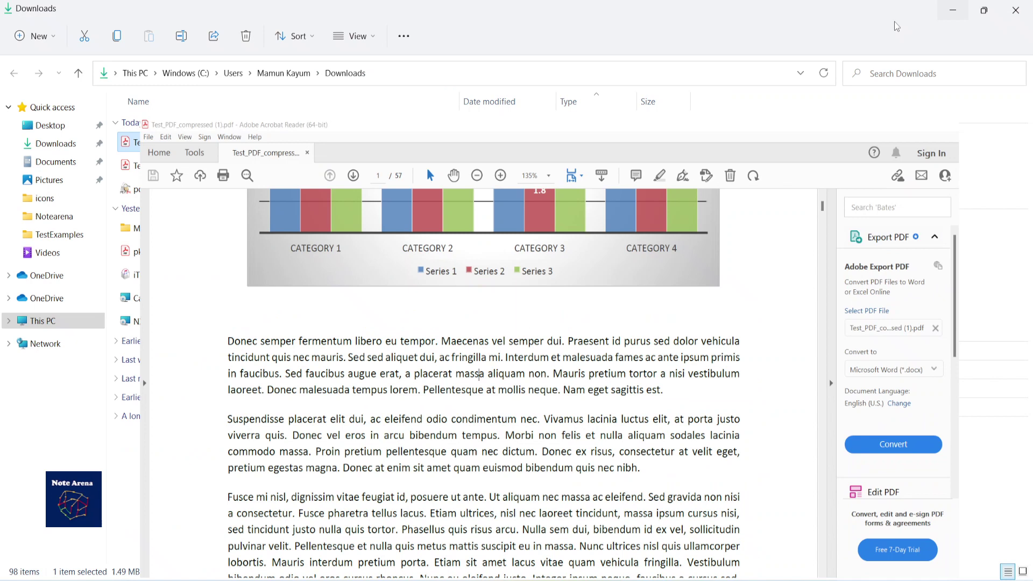
{"action": "left_click", "coordinate": [60, 161]}
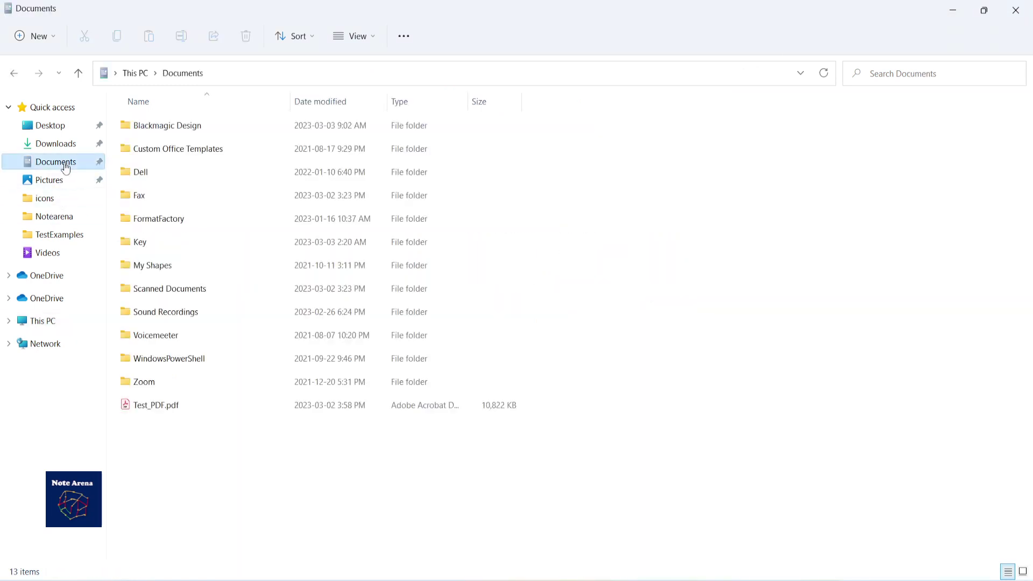
{"action": "left_click", "coordinate": [194, 405]}
{"action": "double_click", "coordinate": [193, 404]}
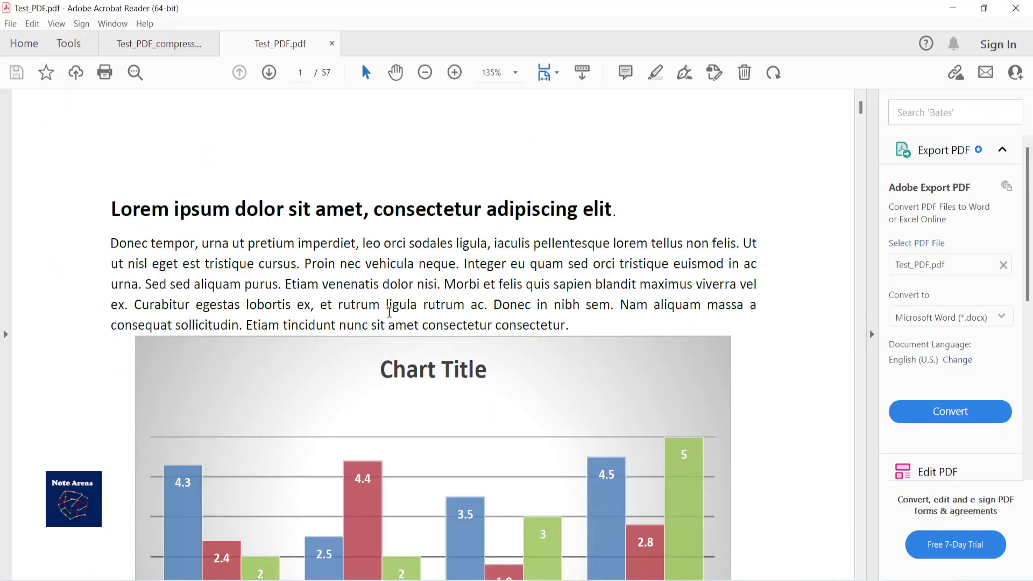
Step: Compare the compressed and original PDFs side by side in their tabs
{"action": "left_click", "coordinate": [178, 44]}
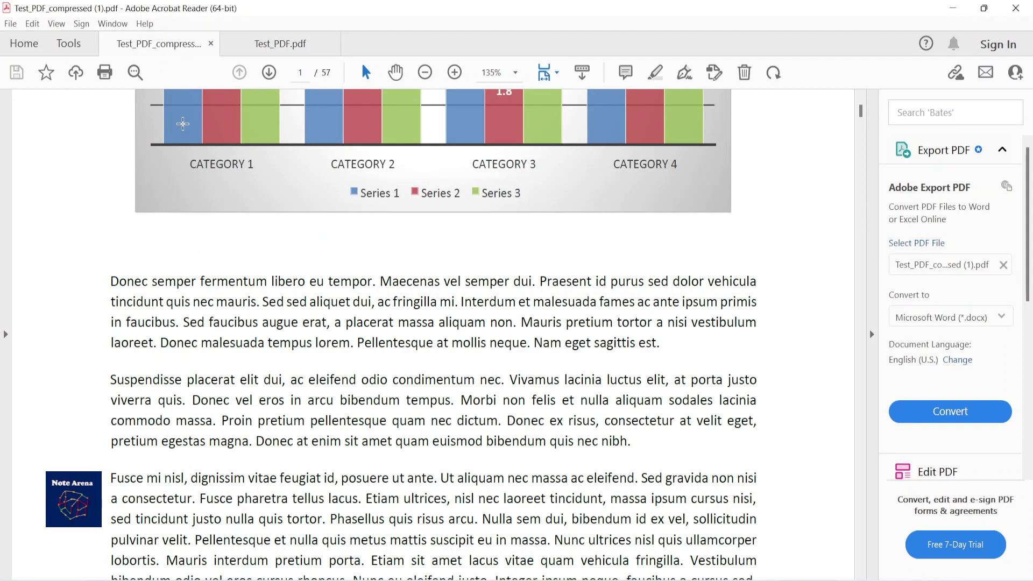
{"action": "scroll", "coordinate": [246, 255], "scroll_direction": "up", "scroll_amount": 5}
{"action": "scroll", "coordinate": [245, 255], "scroll_direction": "up", "scroll_amount": 3}
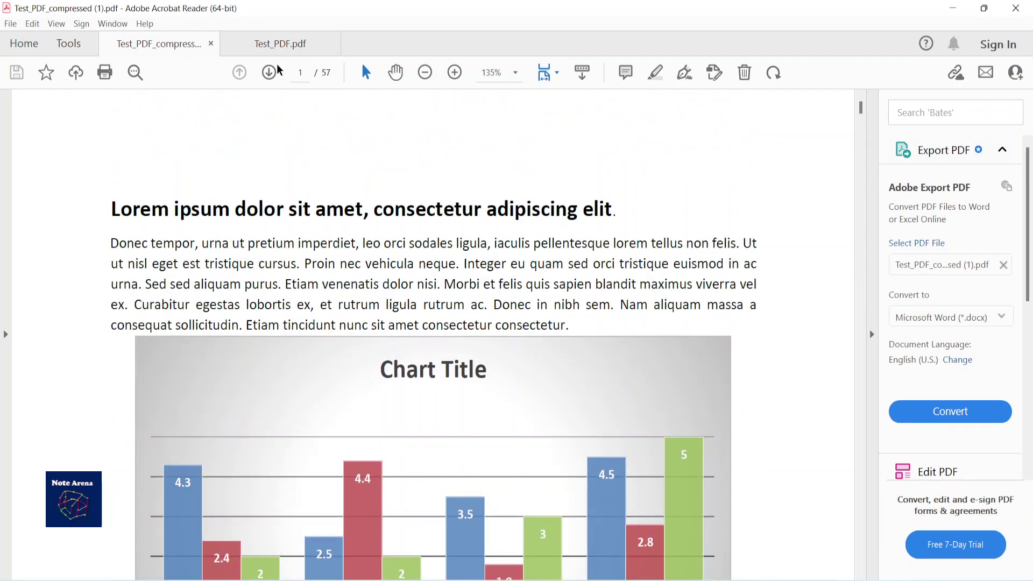
{"action": "left_click", "coordinate": [279, 44]}
{"action": "left_click", "coordinate": [189, 54]}
Step: Minimize Acrobat and Firefox and bring up the PDF24 Creator download page in Edge
{"action": "left_click", "coordinate": [951, 13]}
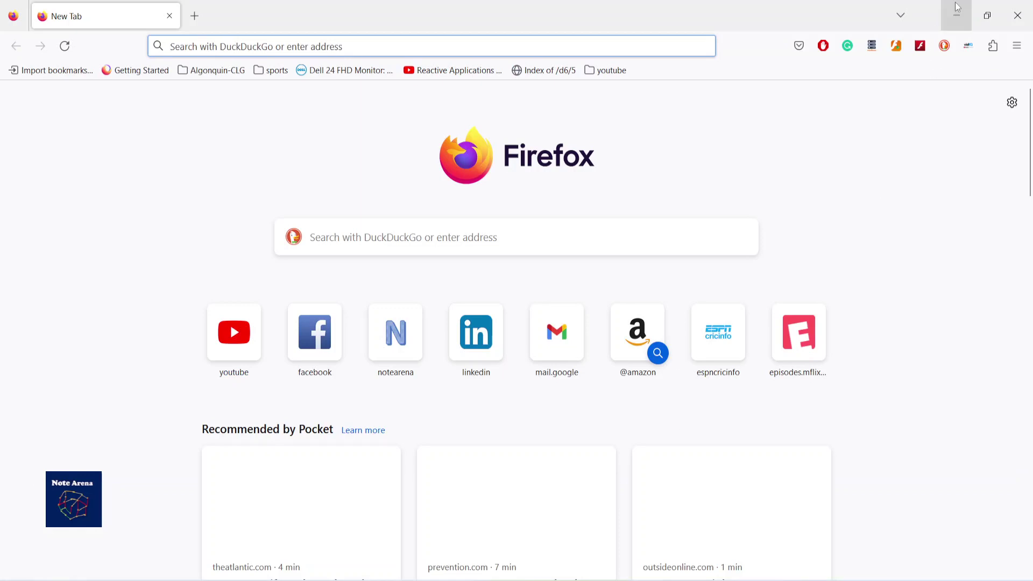
{"action": "left_click", "coordinate": [956, 15]}
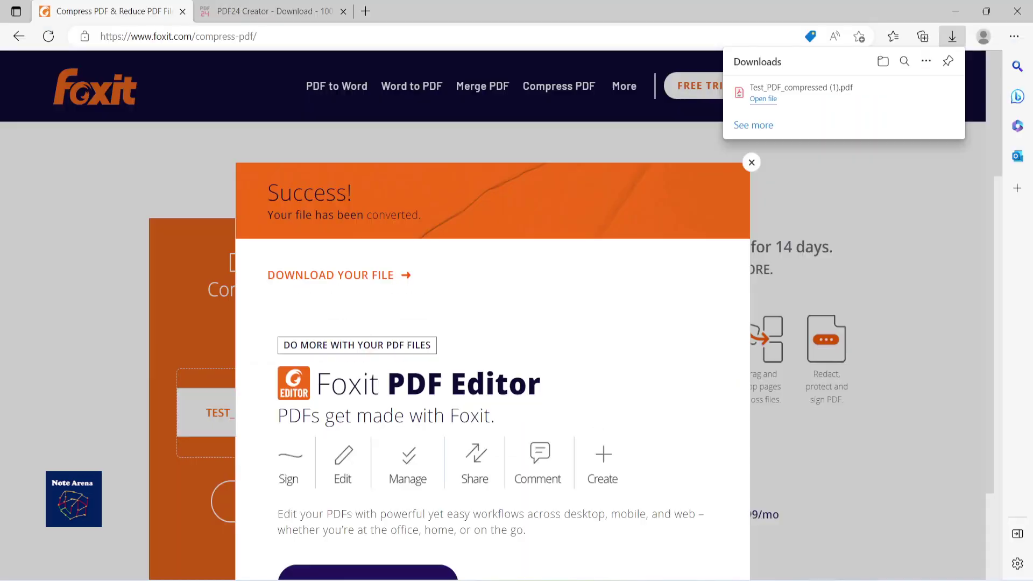
{"action": "left_click", "coordinate": [272, 11]}
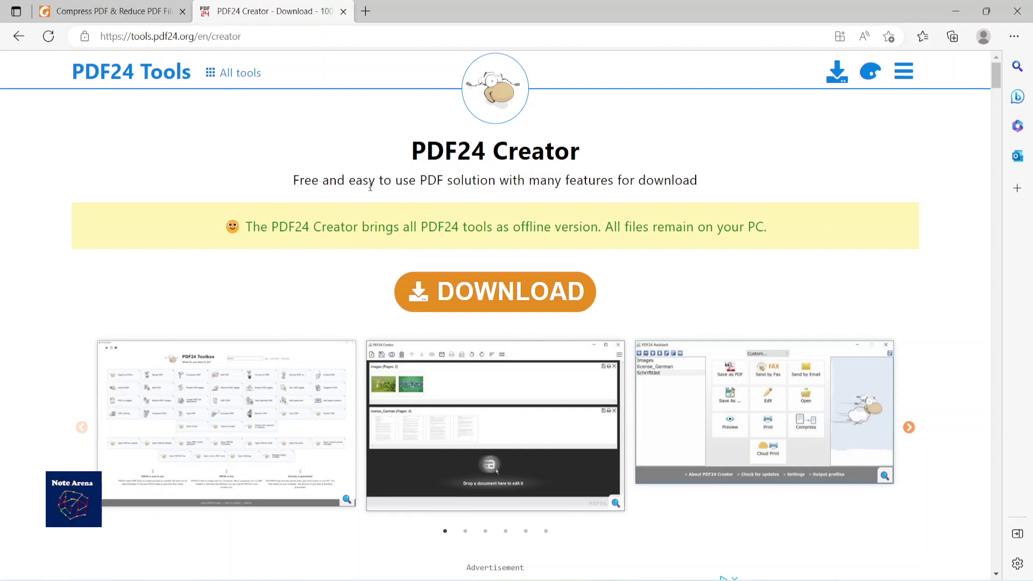
{"action": "left_click", "coordinate": [266, 37]}
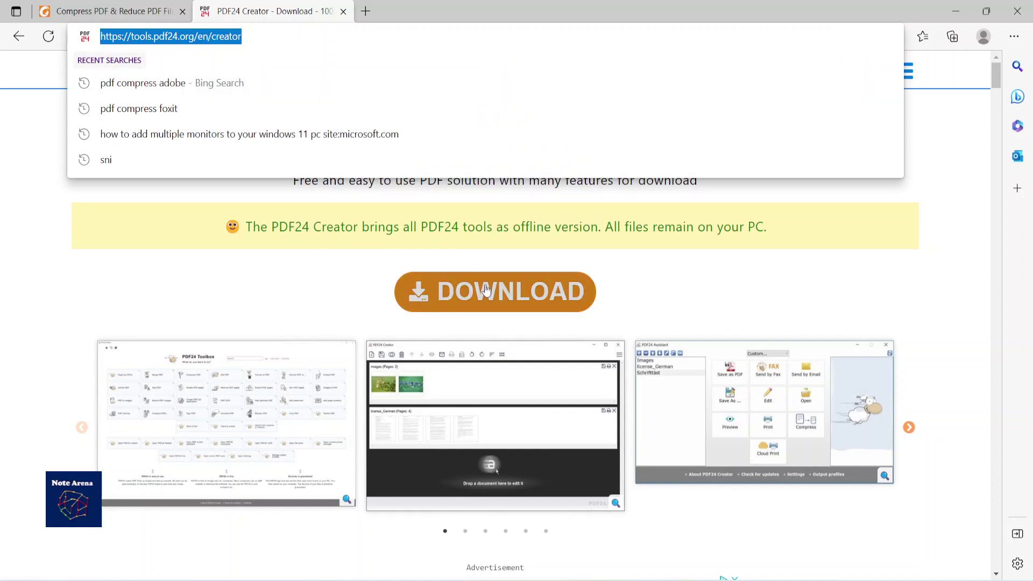
{"action": "left_click", "coordinate": [317, 292]}
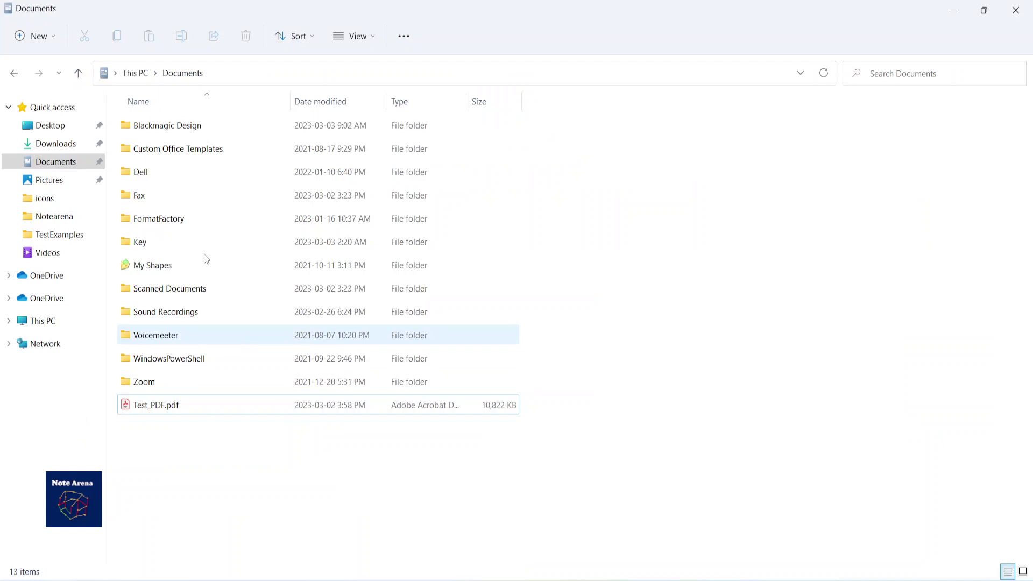
Step: Launch pdf24-creator-11.10.2.exe from today's files in the Downloads folder
{"action": "left_click", "coordinate": [56, 143]}
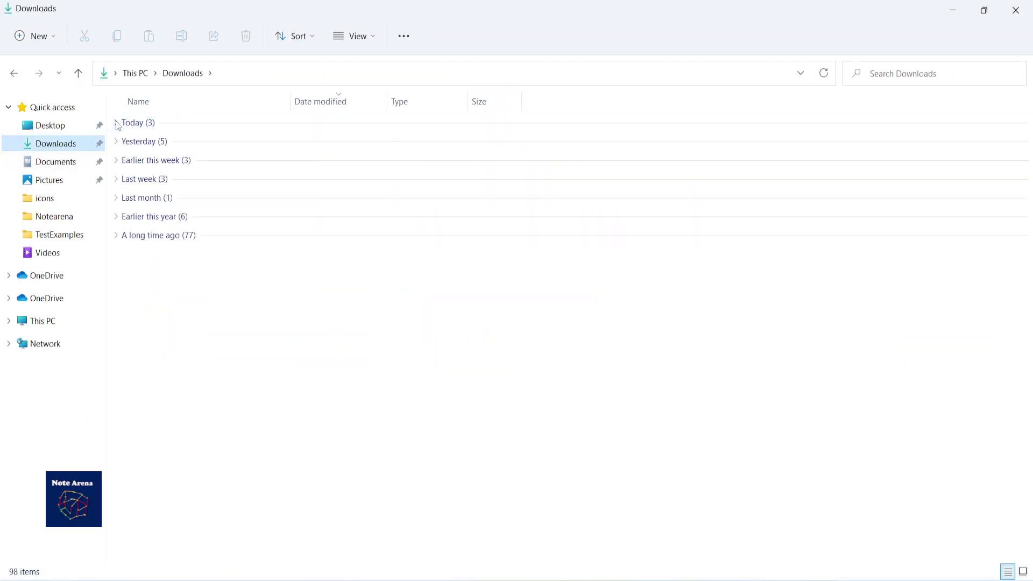
{"action": "left_click", "coordinate": [116, 142]}
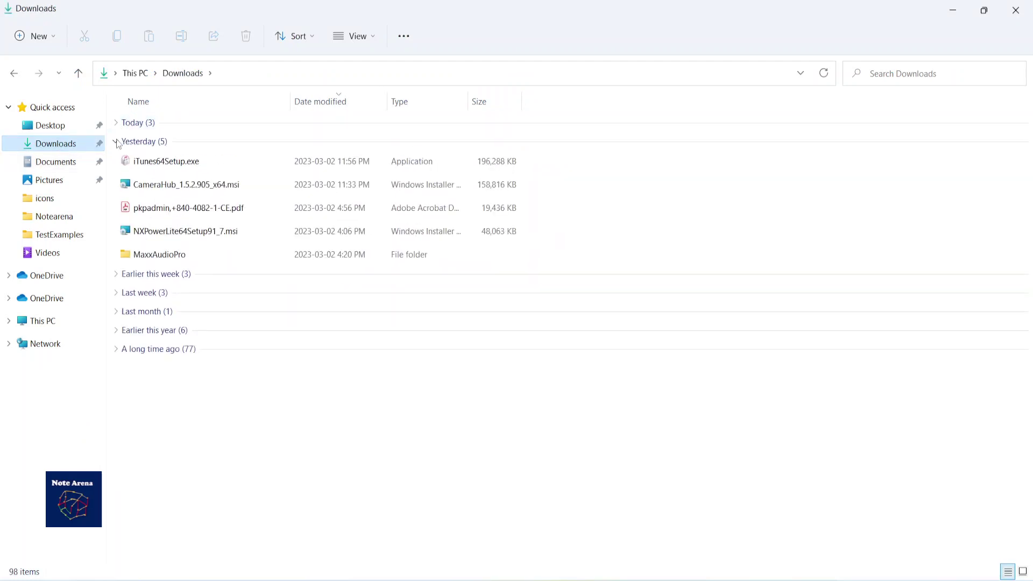
{"action": "left_click", "coordinate": [116, 141]}
{"action": "left_click", "coordinate": [121, 124]}
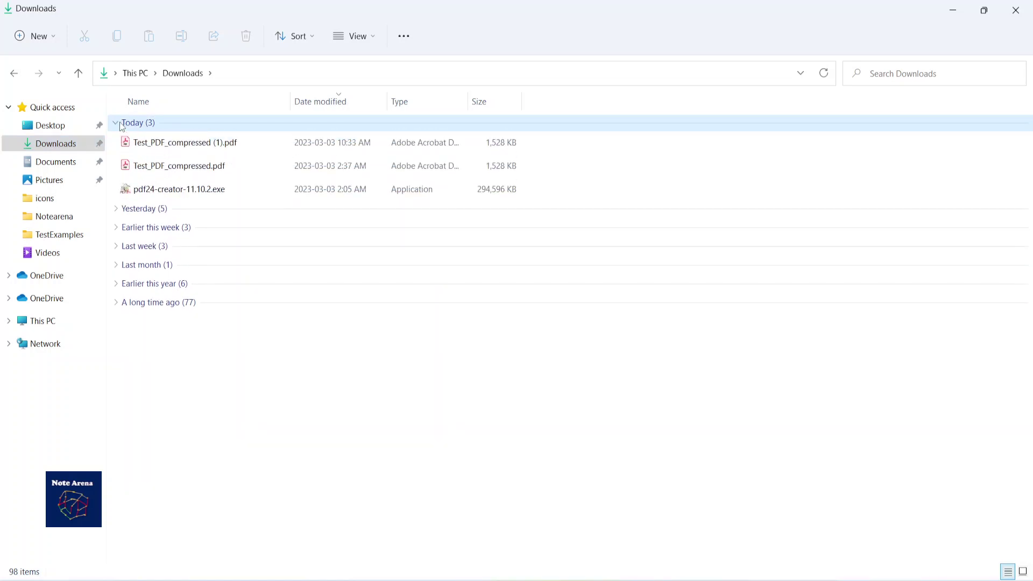
{"action": "double_click", "coordinate": [190, 187]}
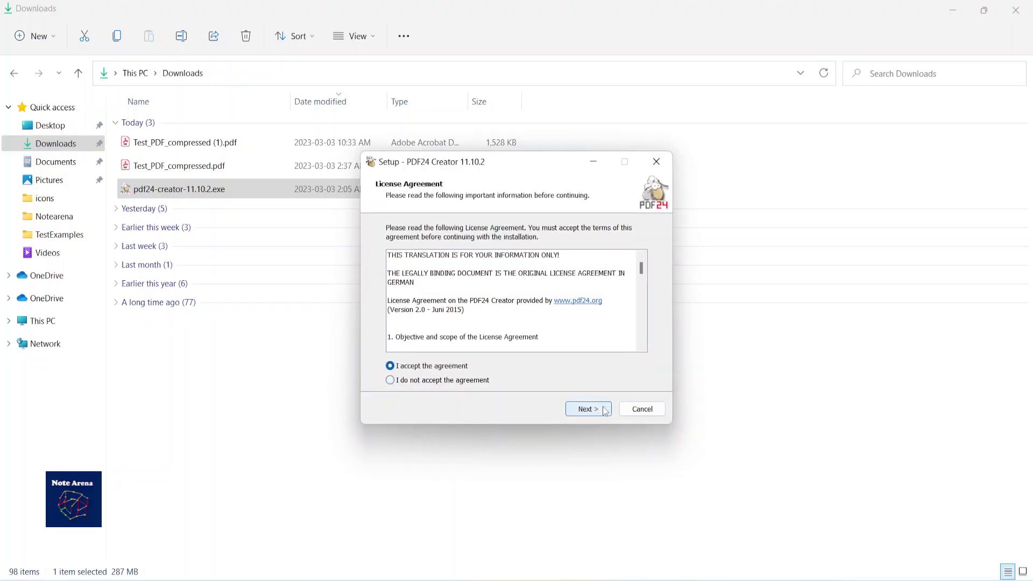
Step: Install PDF24 Creator with default location, full components and PDF24 Start folder, skipping account sign-up
{"action": "left_click", "coordinate": [604, 410]}
{"action": "left_click", "coordinate": [589, 411]}
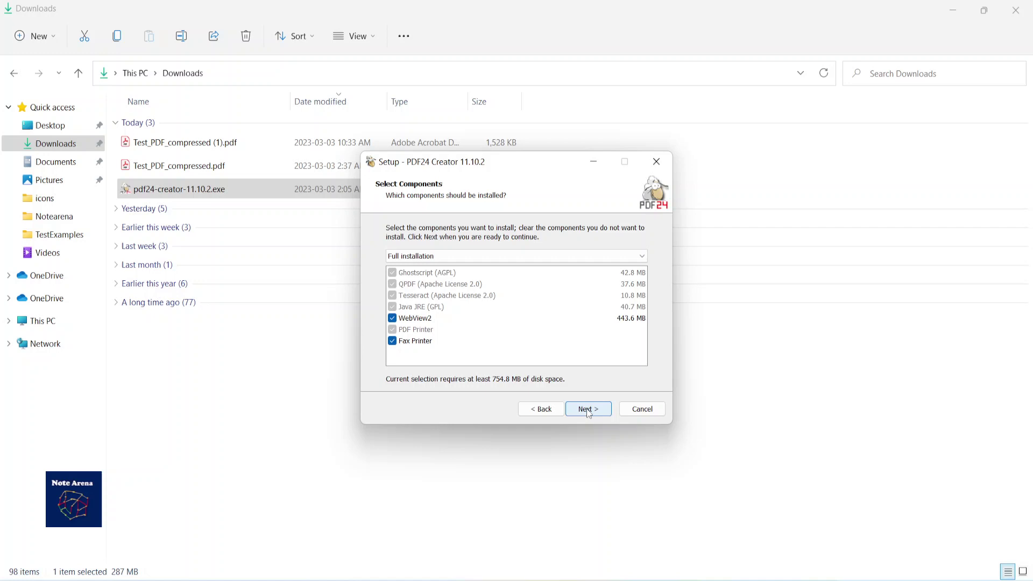
{"action": "left_click", "coordinate": [589, 410]}
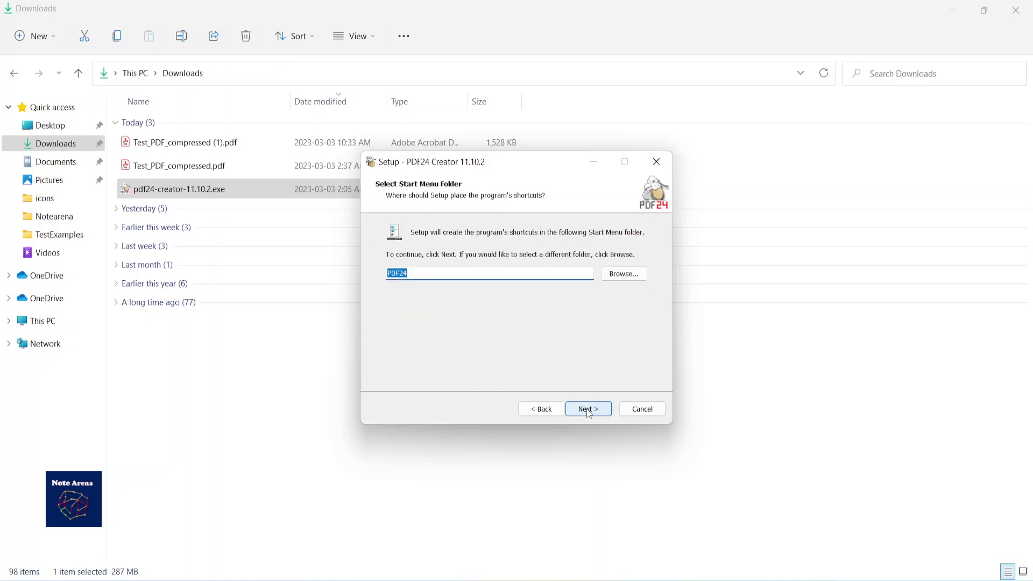
{"action": "left_click", "coordinate": [588, 410]}
{"action": "left_click", "coordinate": [589, 409]}
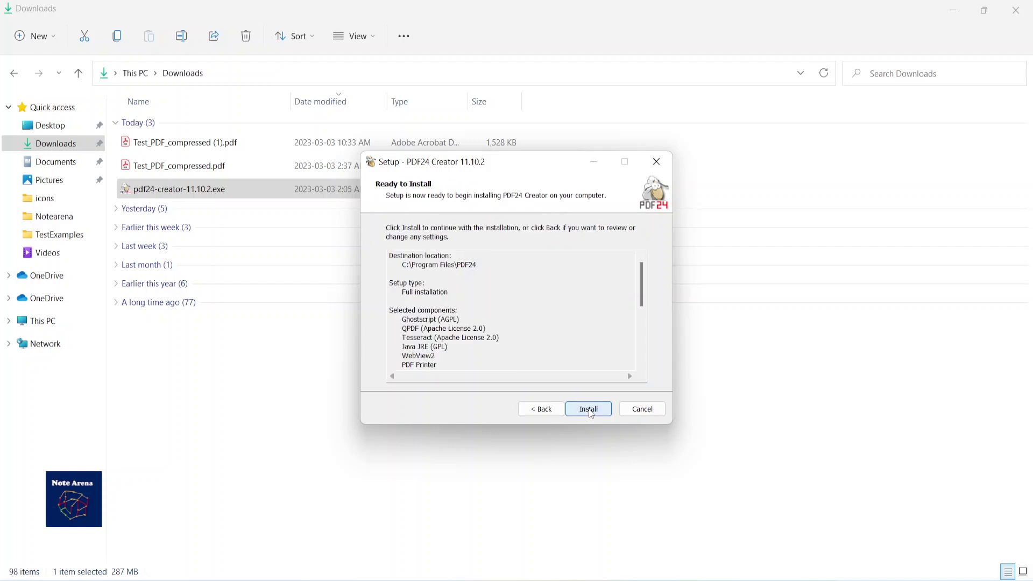
{"action": "left_click", "coordinate": [588, 410]}
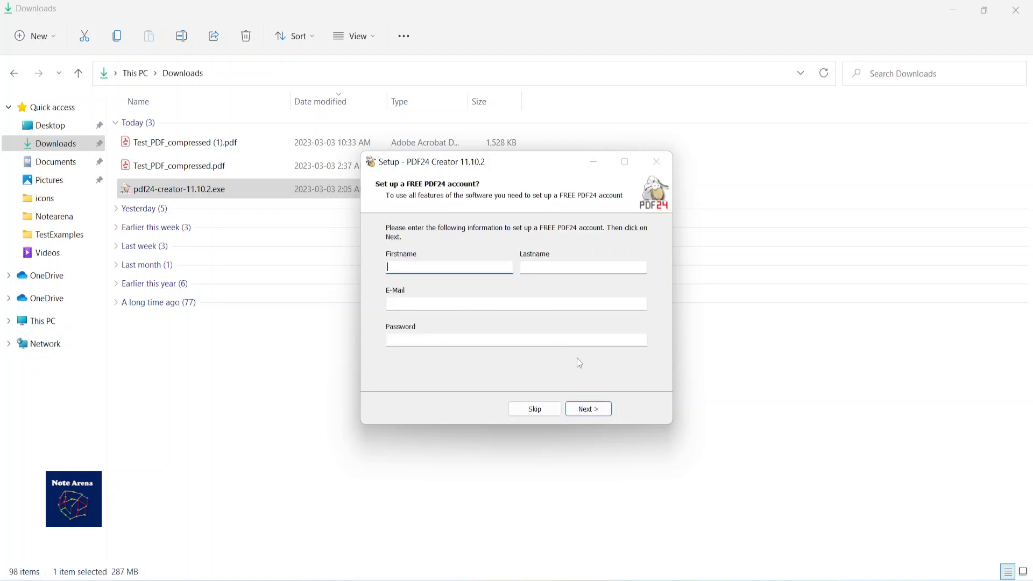
{"action": "left_click", "coordinate": [530, 408]}
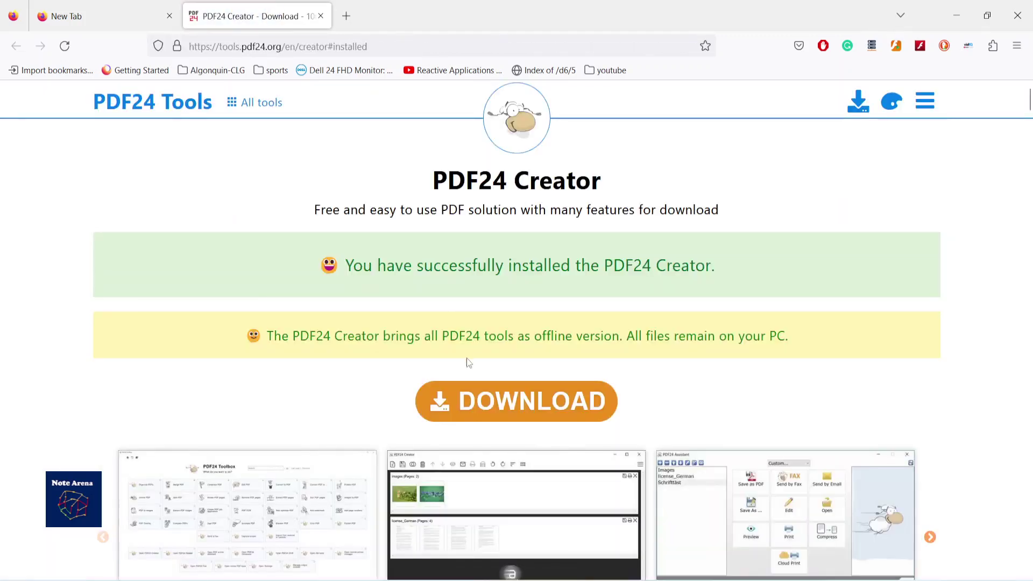
Step: Minimize Firefox and search Windows for 'pdf' to find PDF24 Toolbox
{"action": "left_click", "coordinate": [955, 20]}
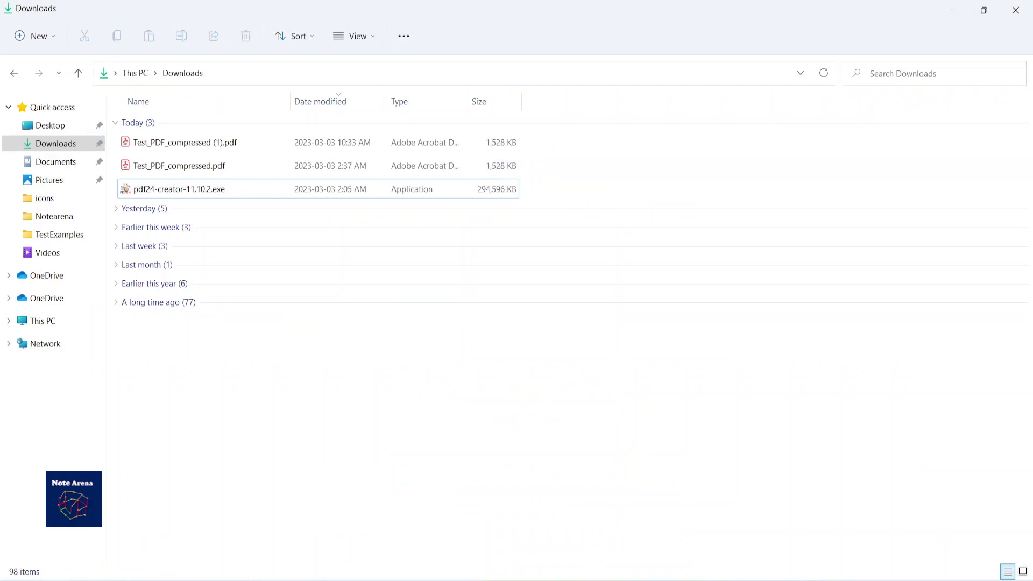
{"action": "key", "text": "super+s"}
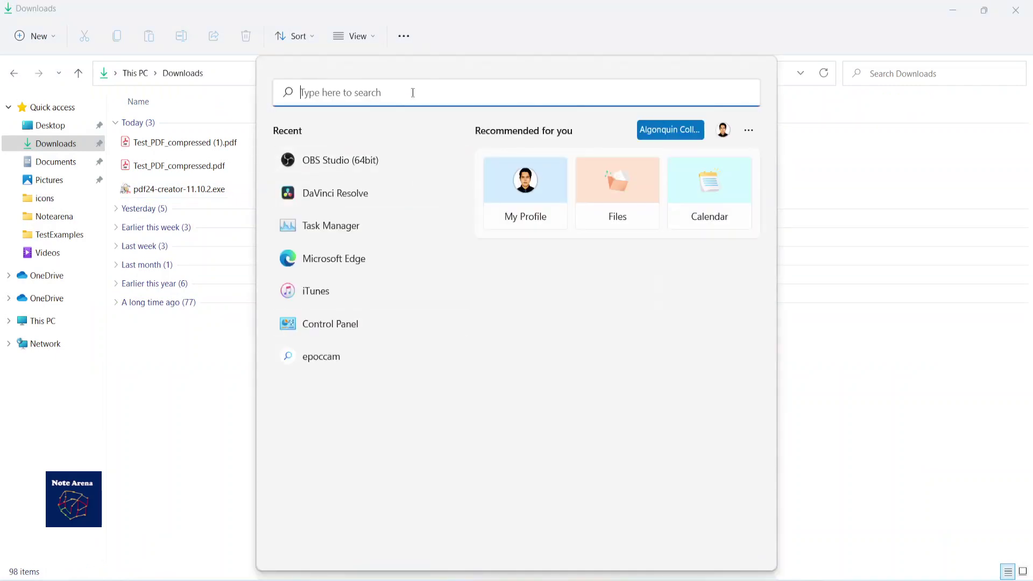
{"action": "type", "text": "pdf"}
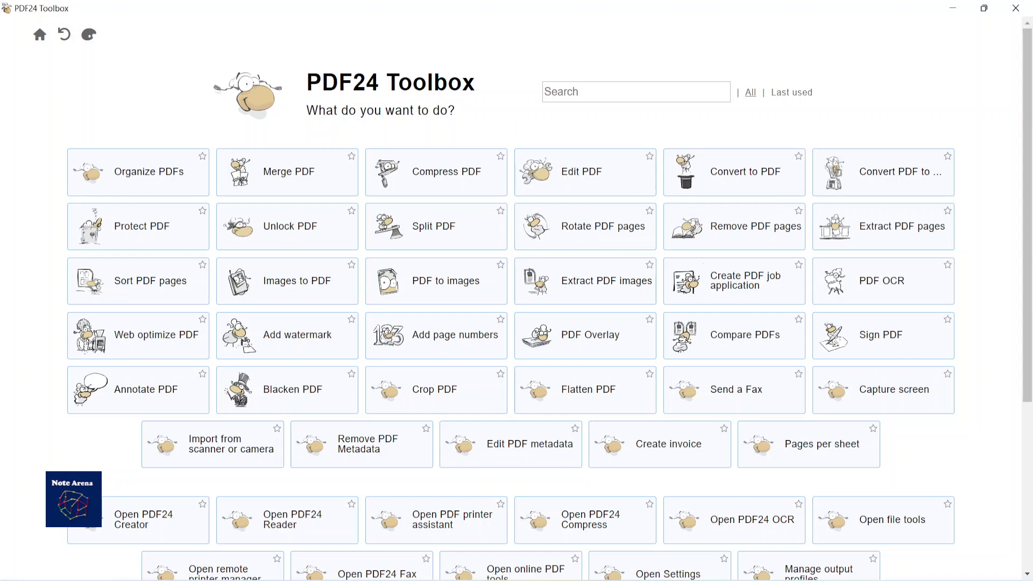
Step: Turn Wi-Fi off from Quick Settings and open PDF24 Toolbox's Compress PDF tool
{"action": "key", "text": "super+a"}
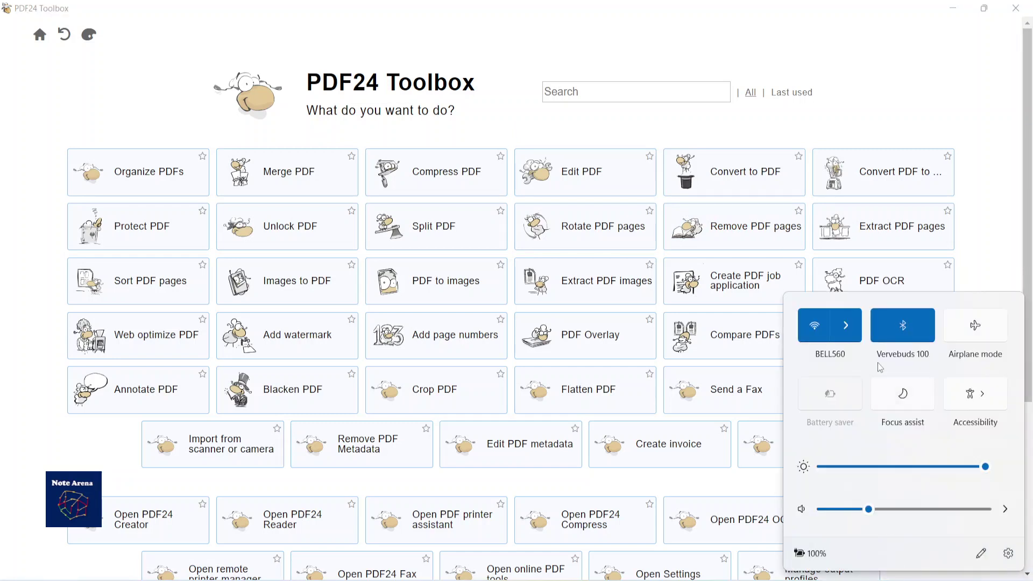
{"action": "left_click", "coordinate": [821, 333]}
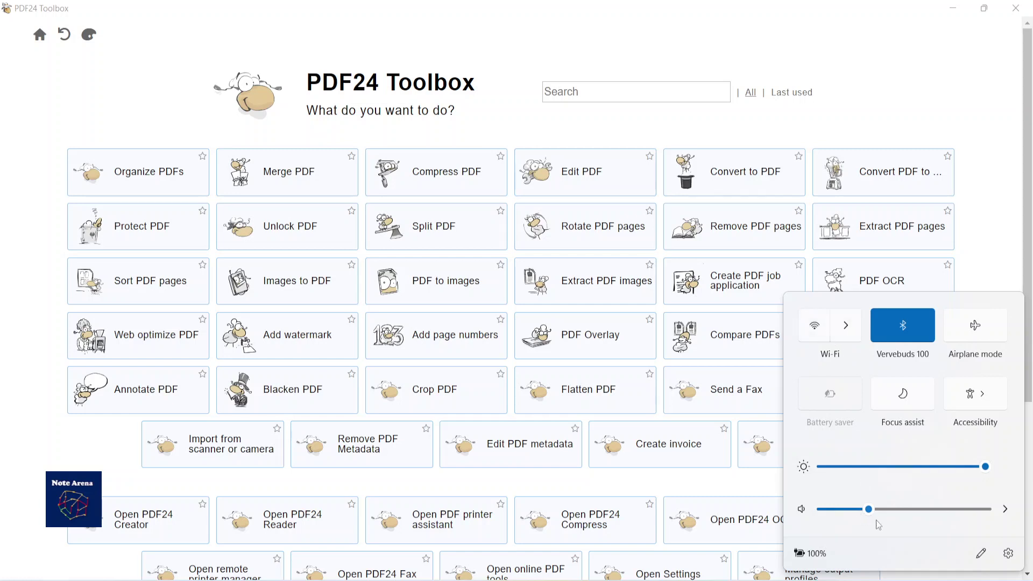
{"action": "left_click", "coordinate": [718, 502]}
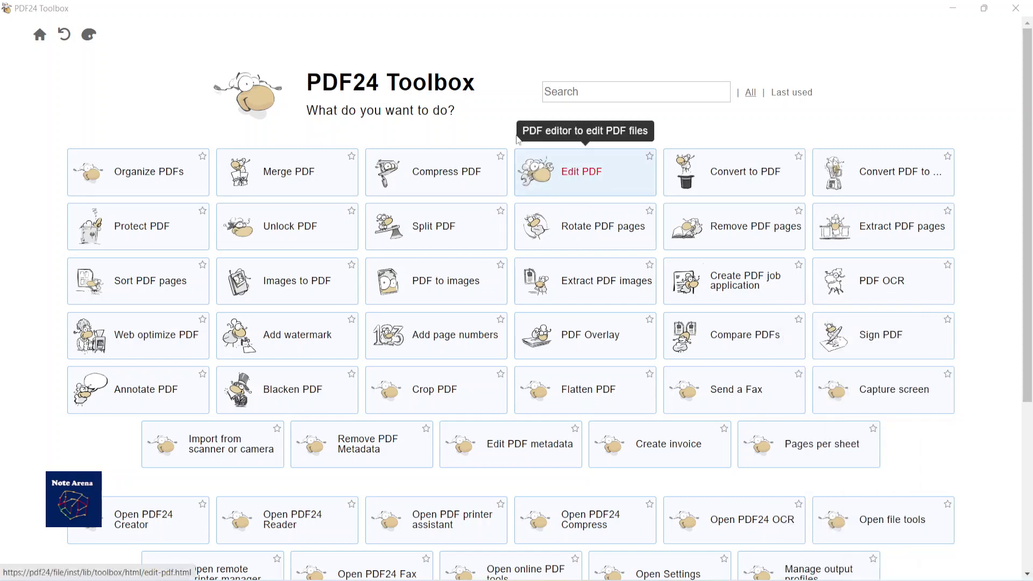
{"action": "left_click", "coordinate": [447, 167]}
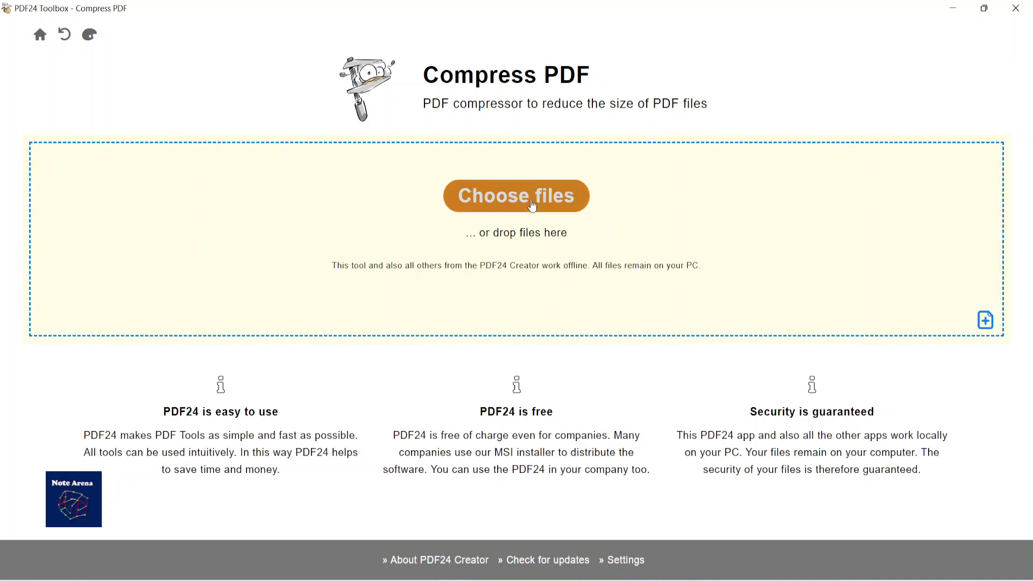
Step: Add Test_PDF.pdf from Documents to the compressor set to 150 DPI and quality 65
{"action": "left_click", "coordinate": [530, 200]}
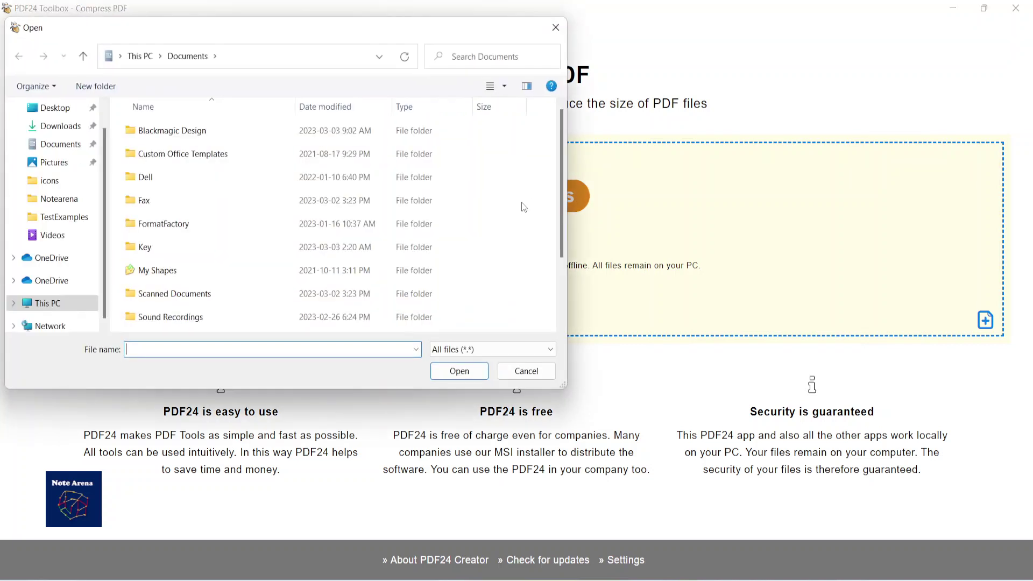
{"action": "scroll", "coordinate": [236, 284], "scroll_direction": "down", "scroll_amount": 2}
{"action": "left_click", "coordinate": [183, 321]}
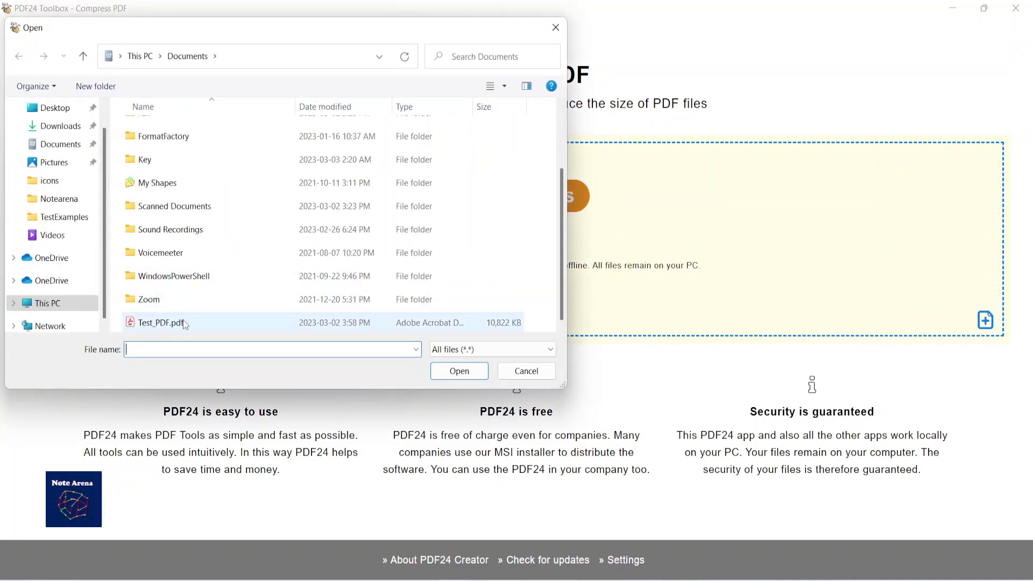
{"action": "double_click", "coordinate": [183, 322]}
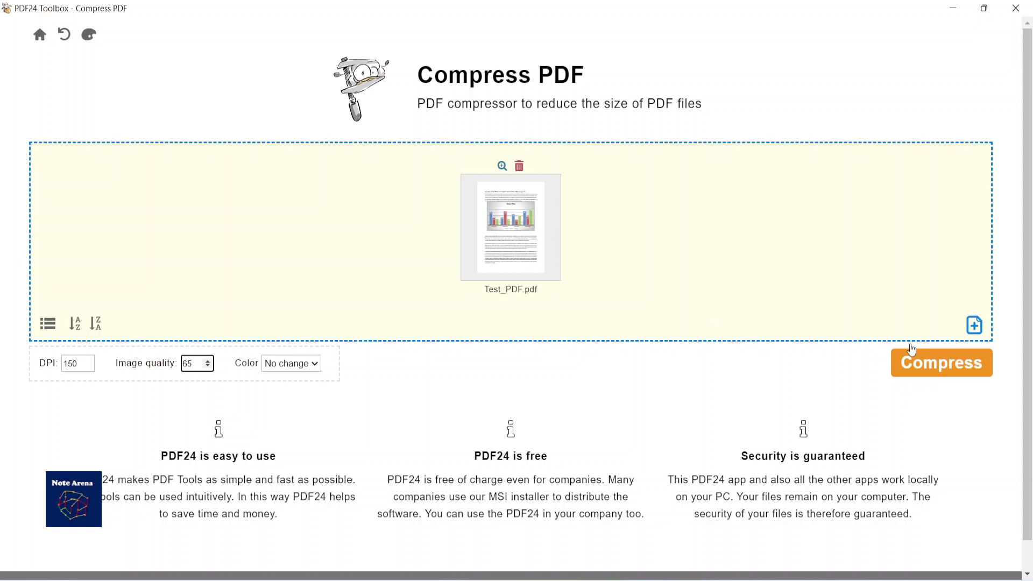
Step: Compress Test_PDF.pdf from 10.38 MB to 2.66 MB and save it as Test_PDF_compressed.pdf
{"action": "left_click", "coordinate": [931, 369]}
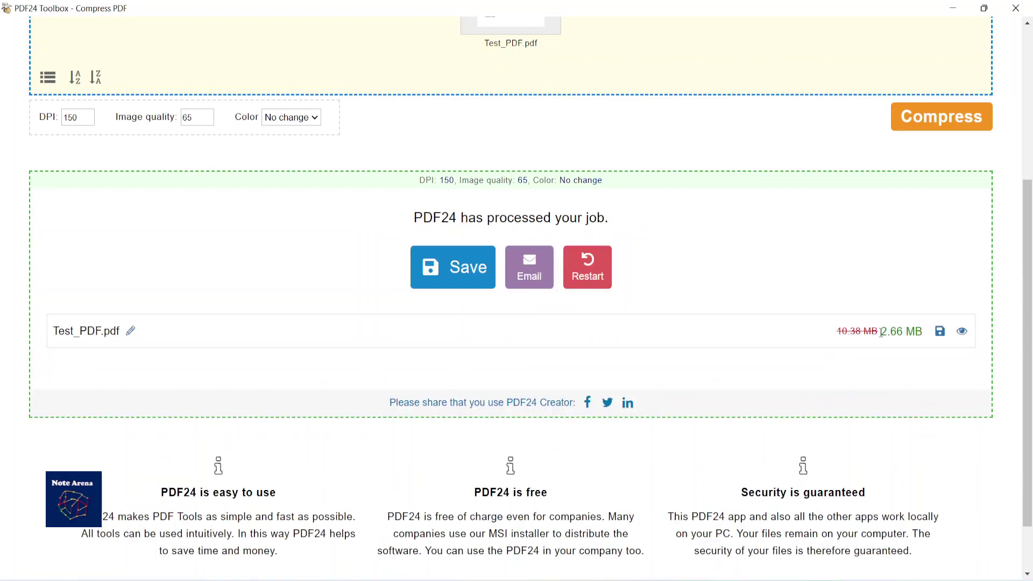
{"action": "left_click_drag", "start_coordinate": [886, 331], "coordinate": [901, 332]}
{"action": "left_click", "coordinate": [453, 268]}
{"action": "left_click", "coordinate": [291, 246]}
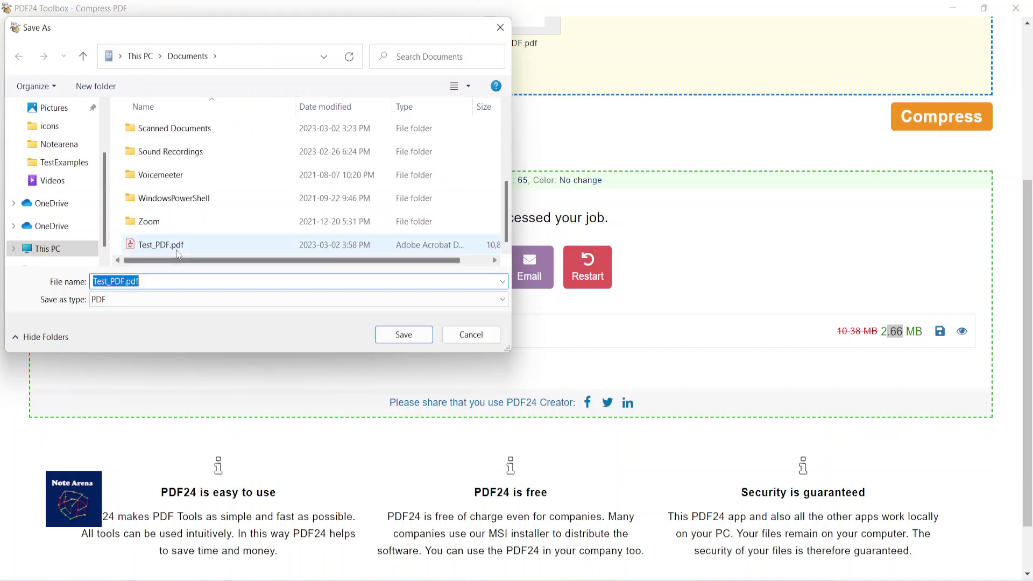
{"action": "left_click", "coordinate": [125, 281]}
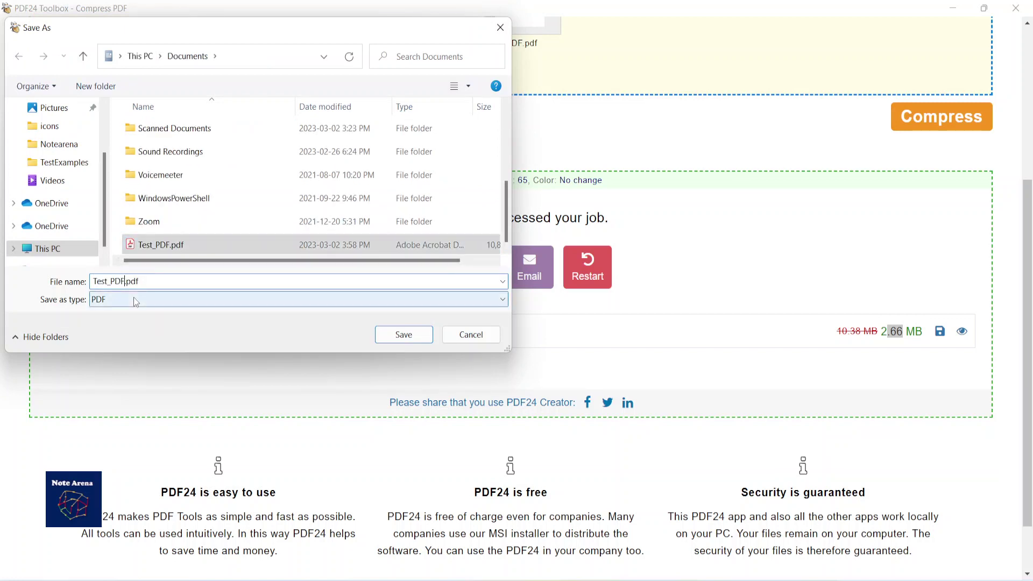
{"action": "type", "text": "_compr"}
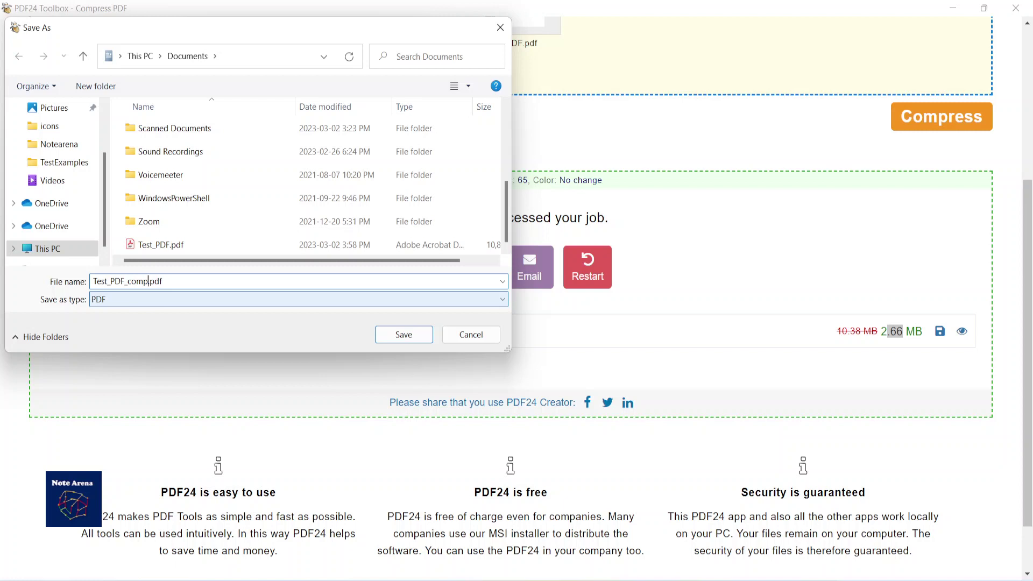
{"action": "type", "text": "essed"}
{"action": "key", "text": "Return"}
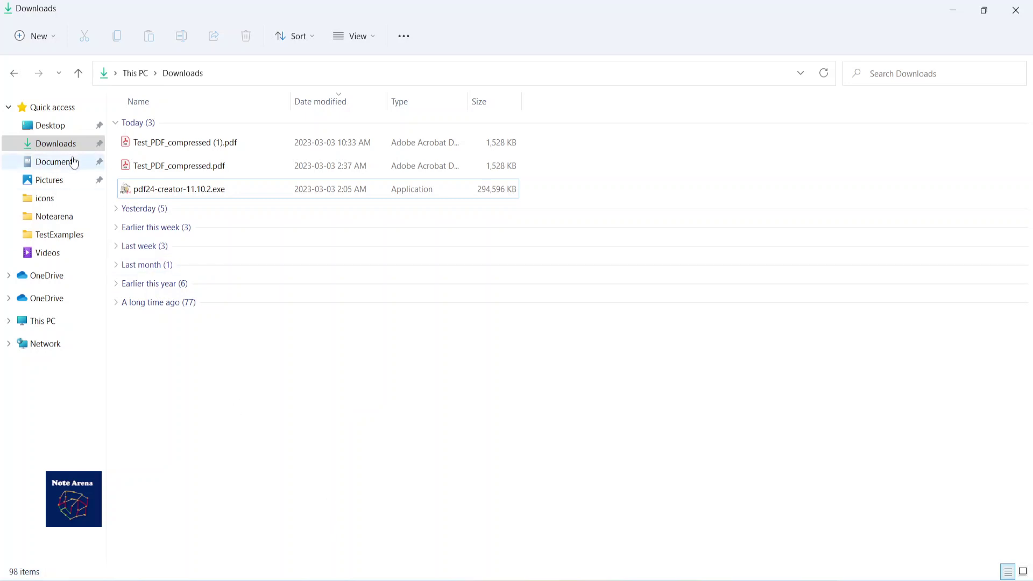
Step: Open the 2,723 KB Test_PDF_compressed.pdf from Documents in Acrobat Reader, compare it with Test_PDF.pdf, and minimize Acrobat
{"action": "left_click", "coordinate": [74, 162]}
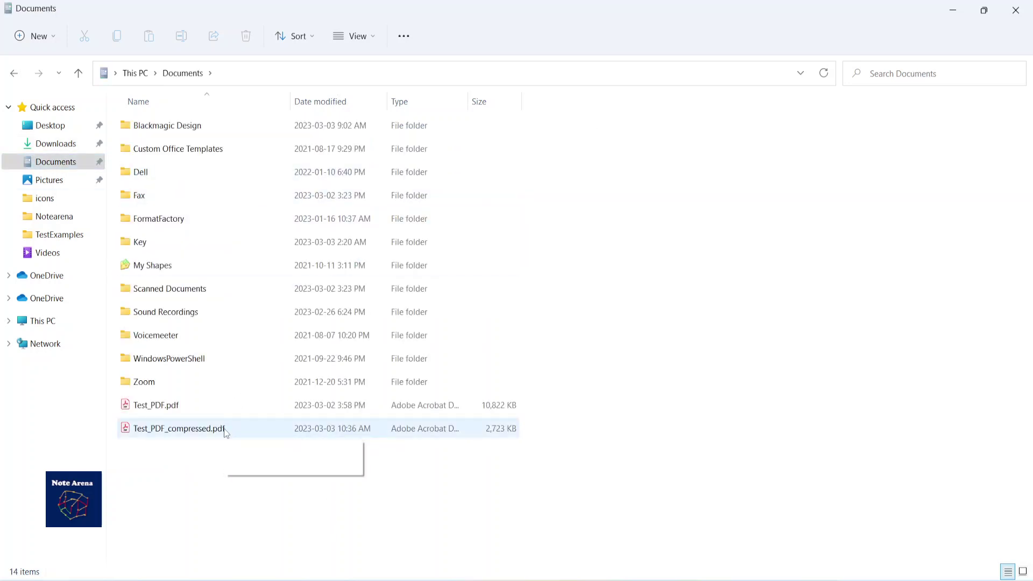
{"action": "double_click", "coordinate": [225, 429]}
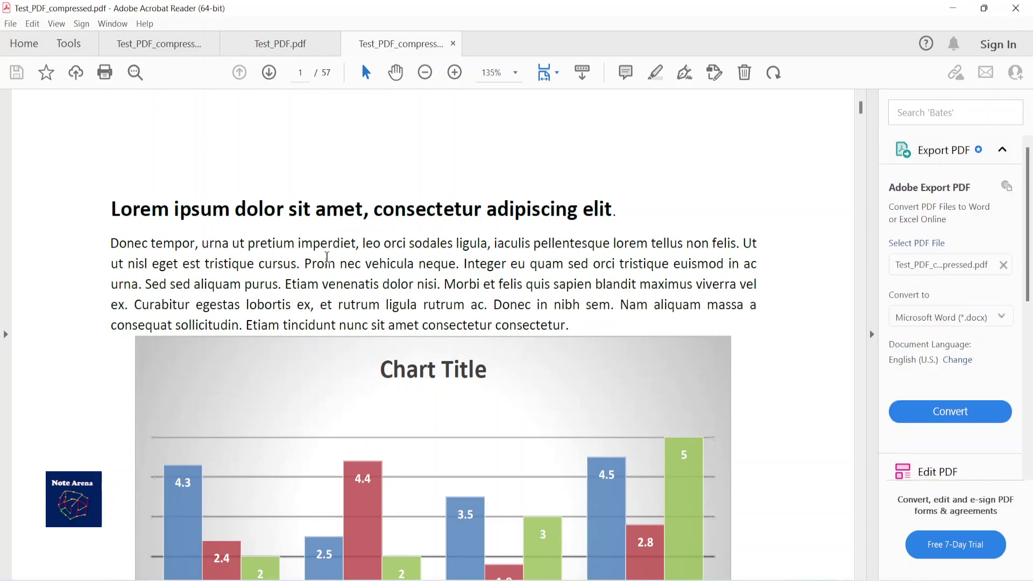
{"action": "left_click", "coordinate": [278, 44]}
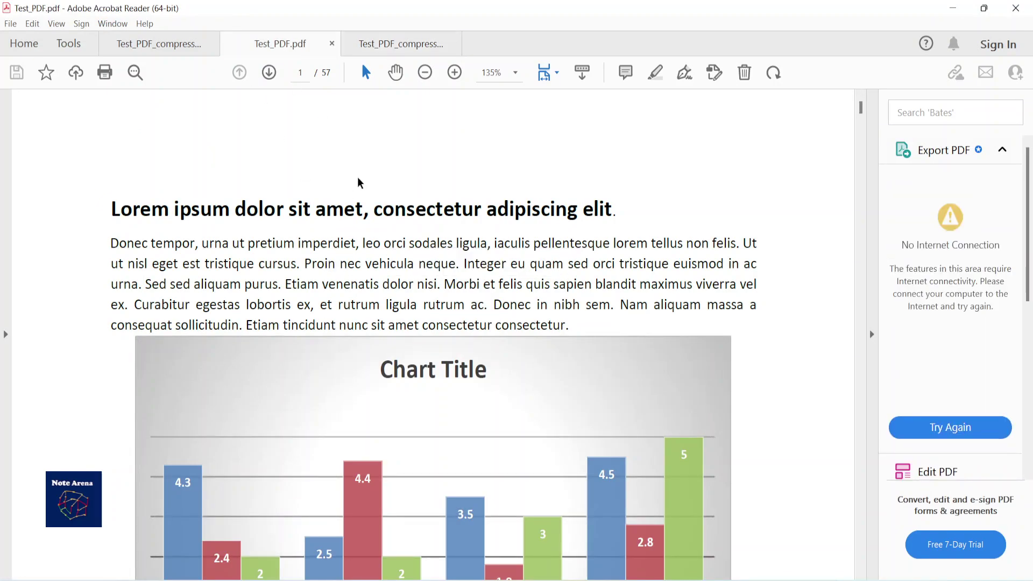
{"action": "left_click", "coordinate": [398, 44]}
{"action": "scroll", "coordinate": [453, 326], "scroll_direction": "down", "scroll_amount": 5}
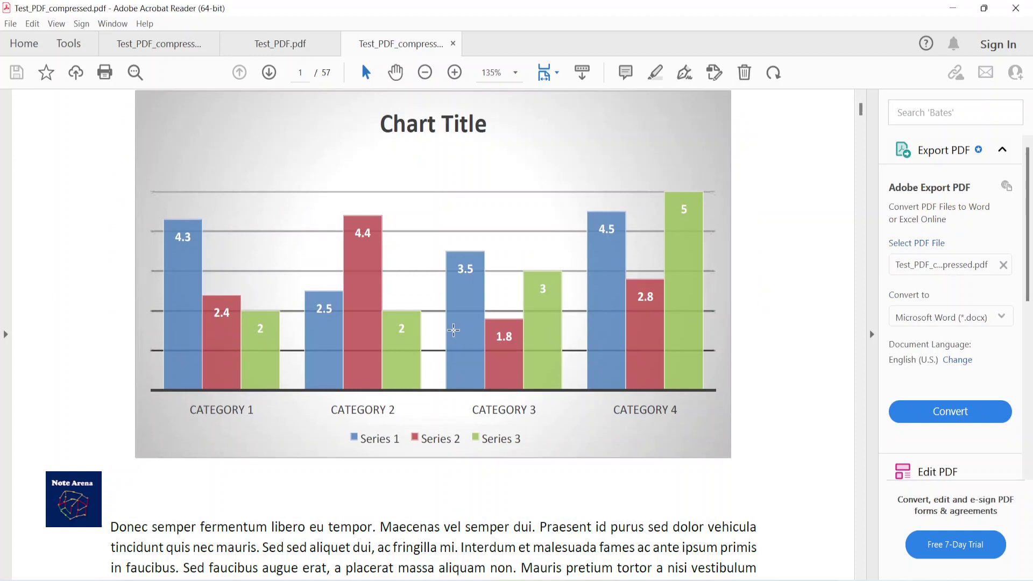
{"action": "left_click", "coordinate": [952, 8]}
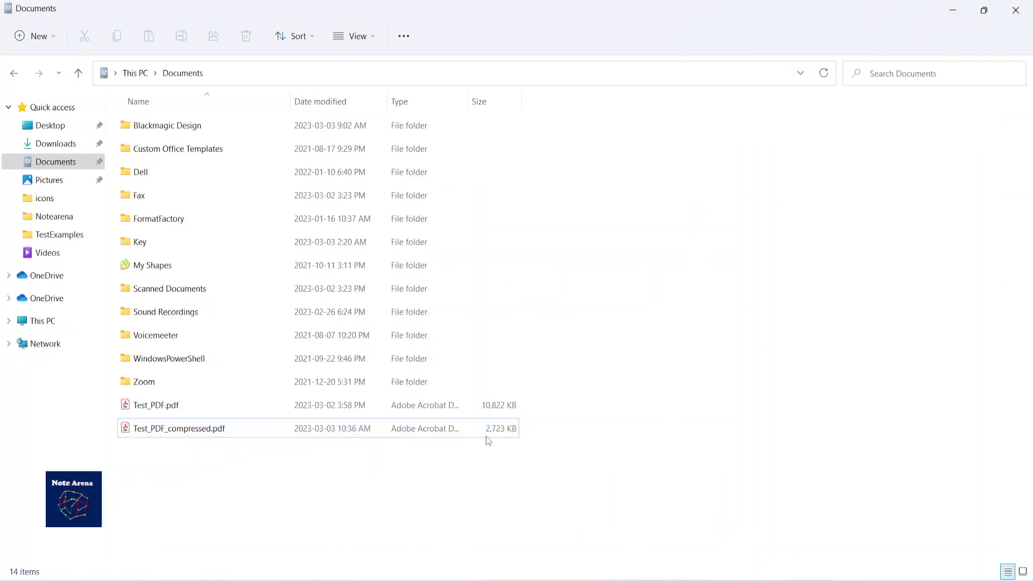
{"action": "left_click", "coordinate": [520, 469]}
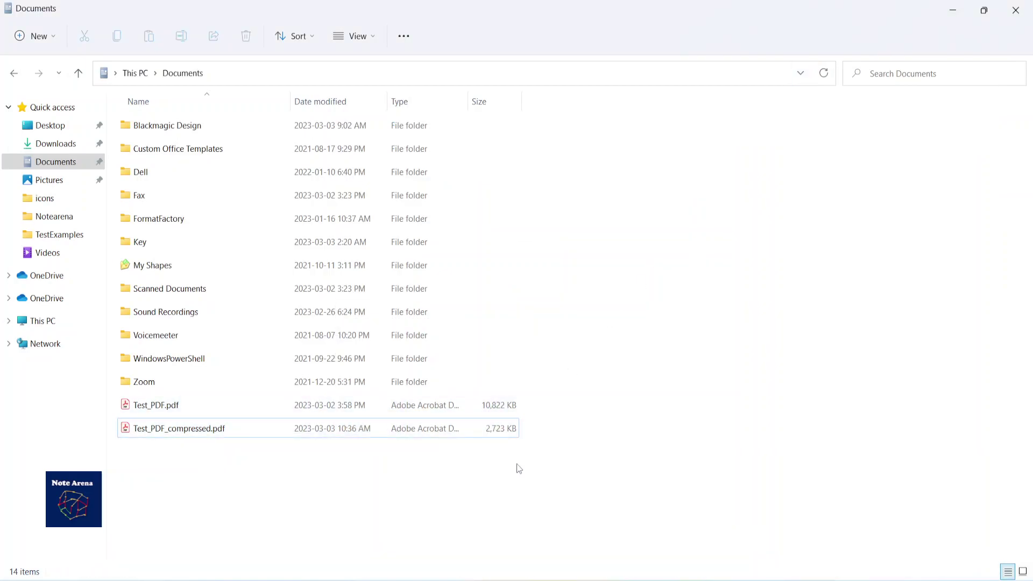